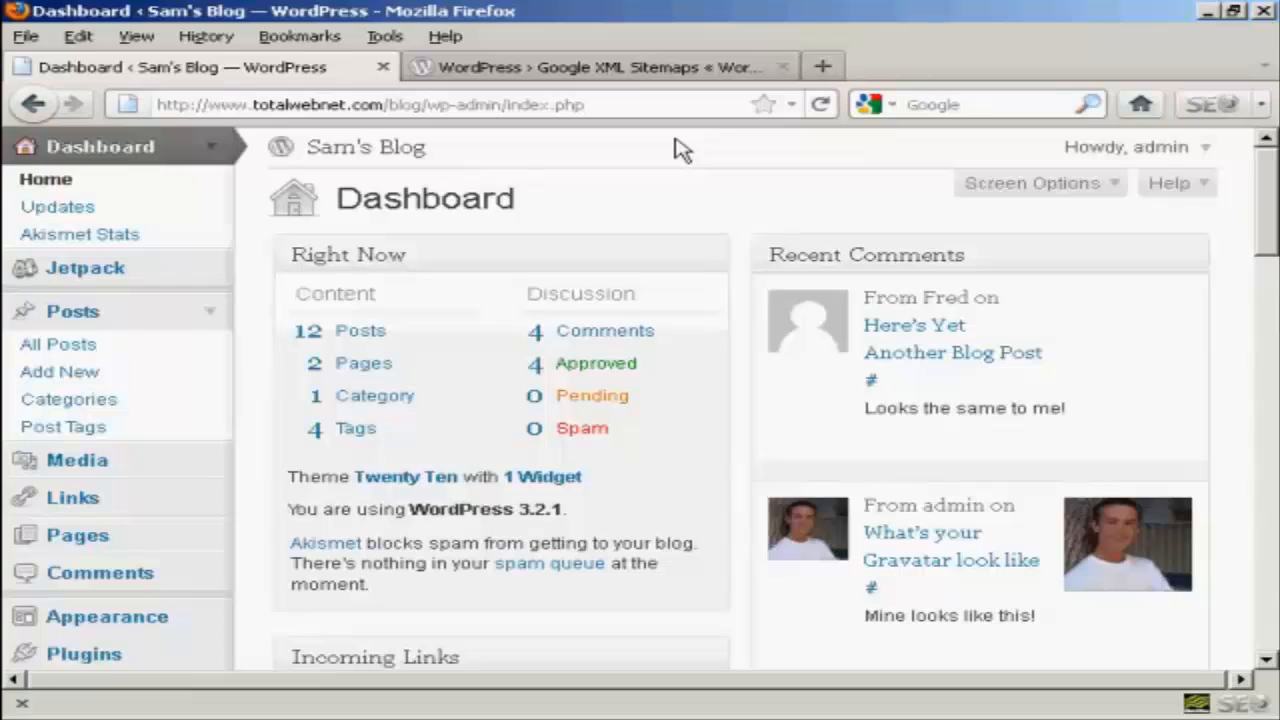
Step: Review the Google XML Sitemaps plugin's description and compatibility notes in the WordPress.org plugin directory
click(706, 68)
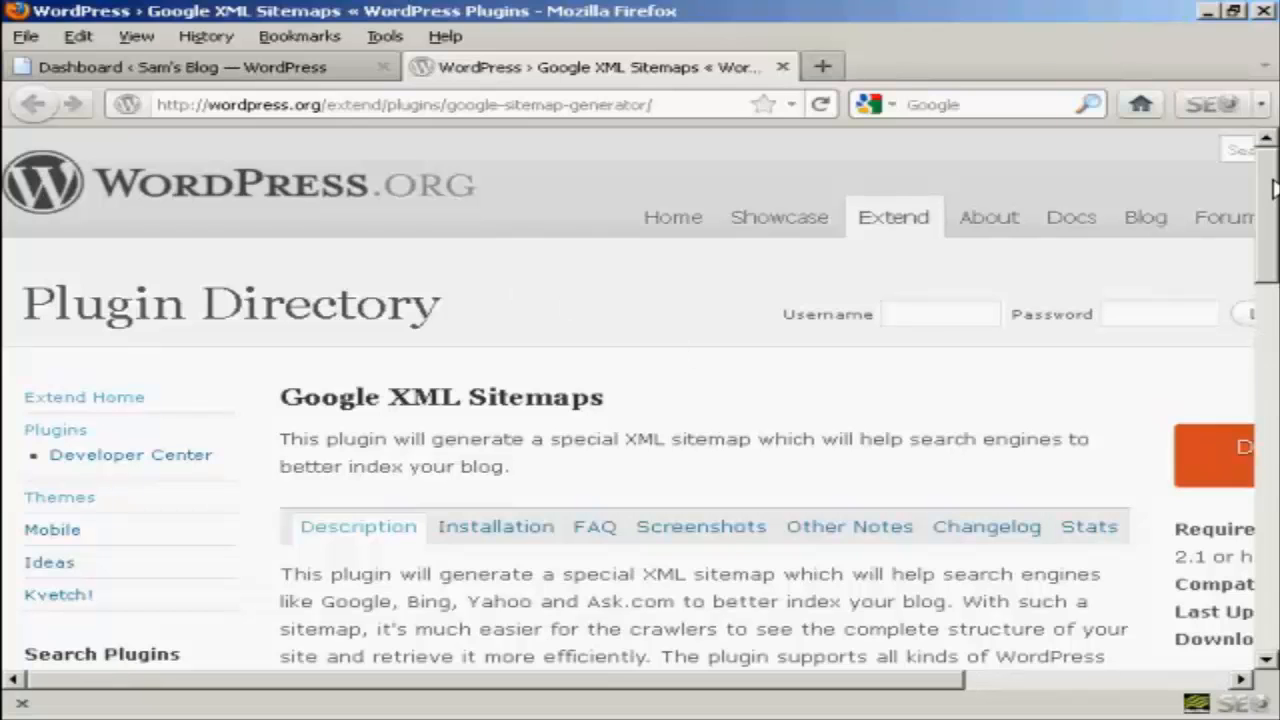
scroll(1273, 190, down, 8)
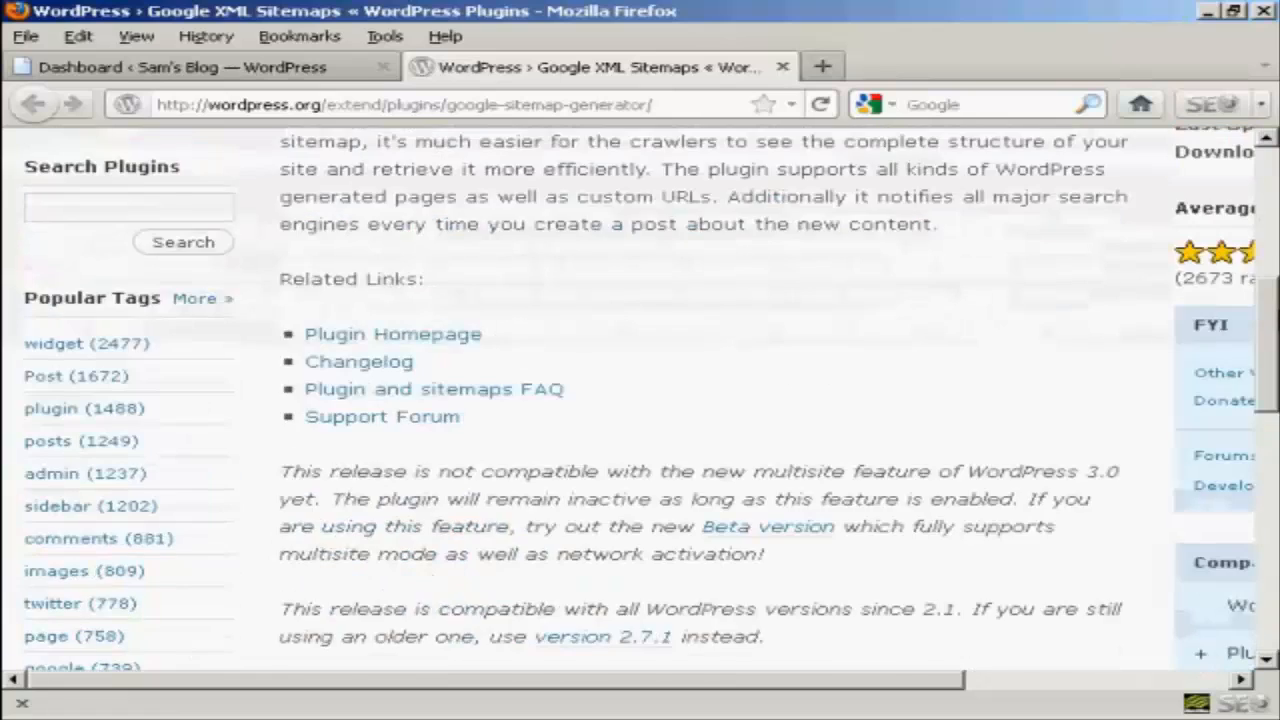
scroll(700, 400, down, 2)
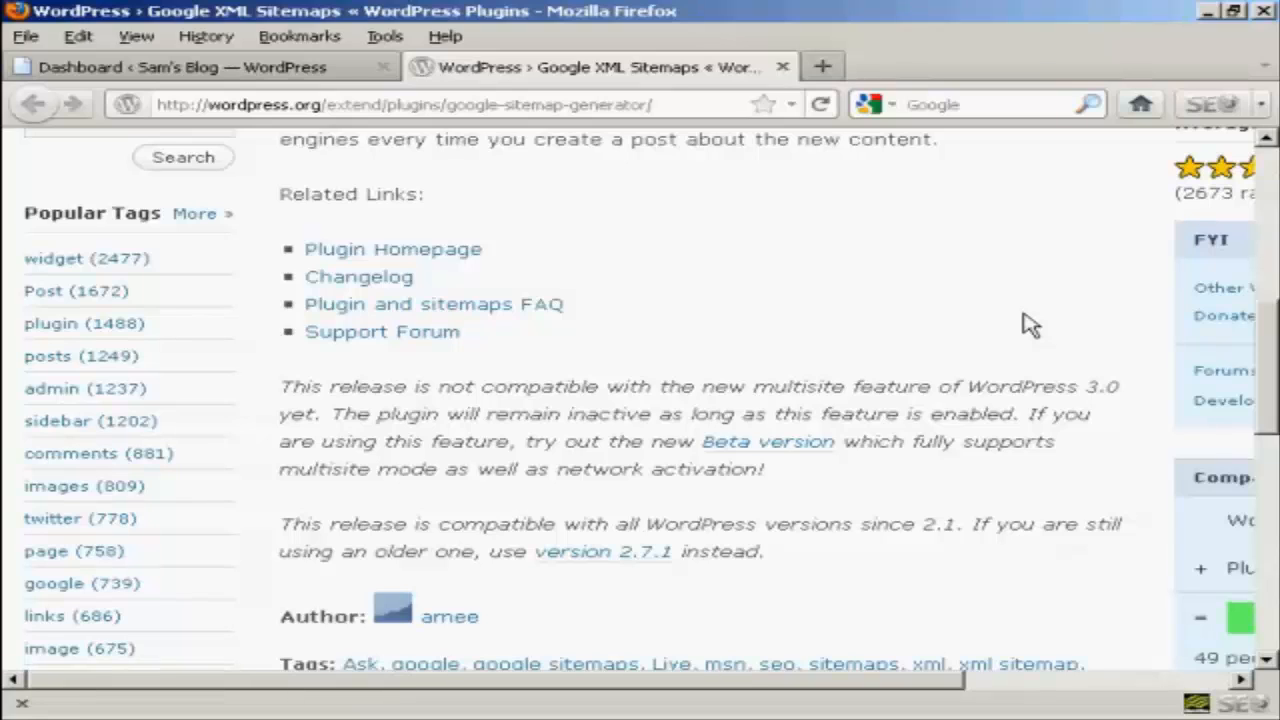
Step: Search for new plugins to install on Sam's Blog with the term "Google XML Sitemaps"
click(190, 70)
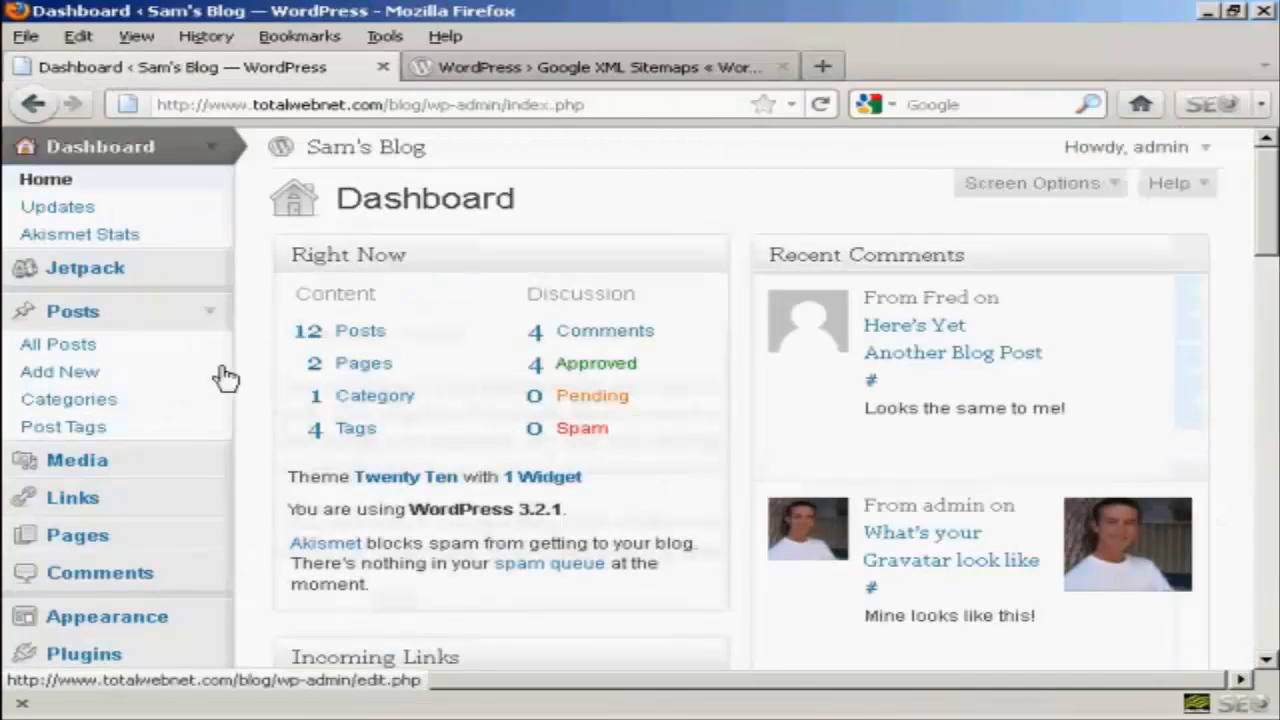
click(101, 657)
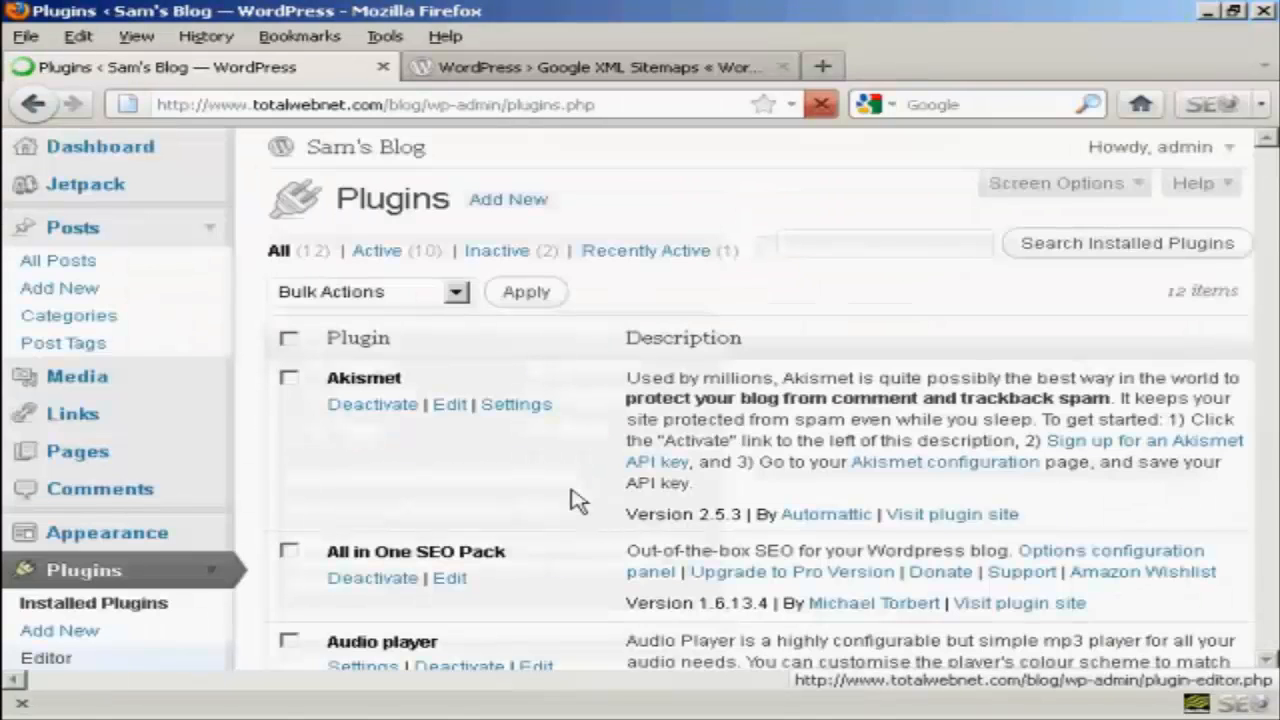
click(518, 212)
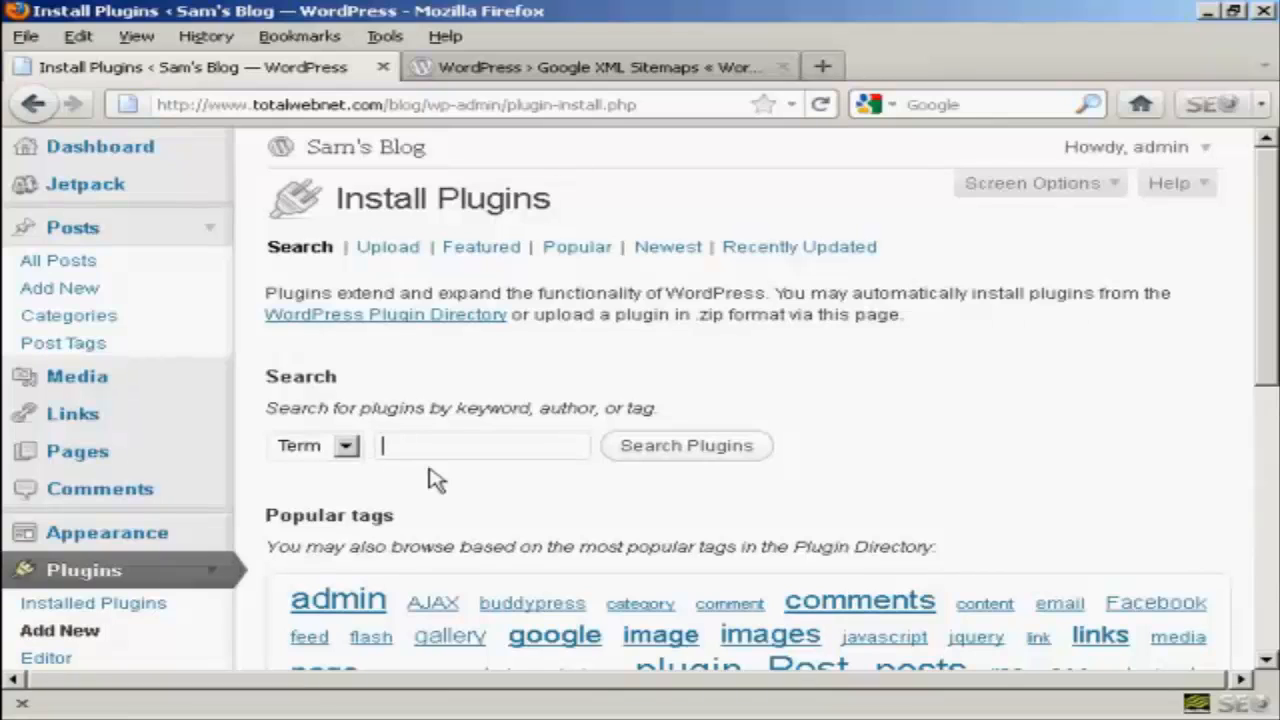
text(Google XM)
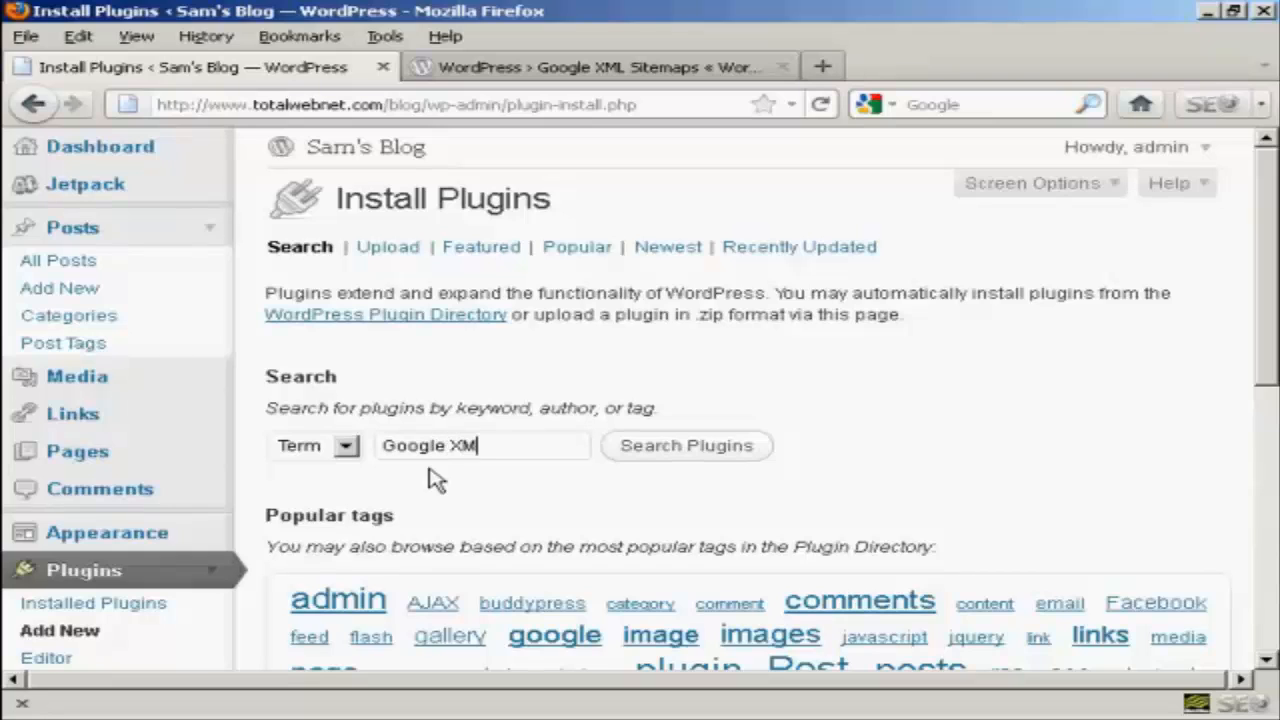
text(L Sitemaps)
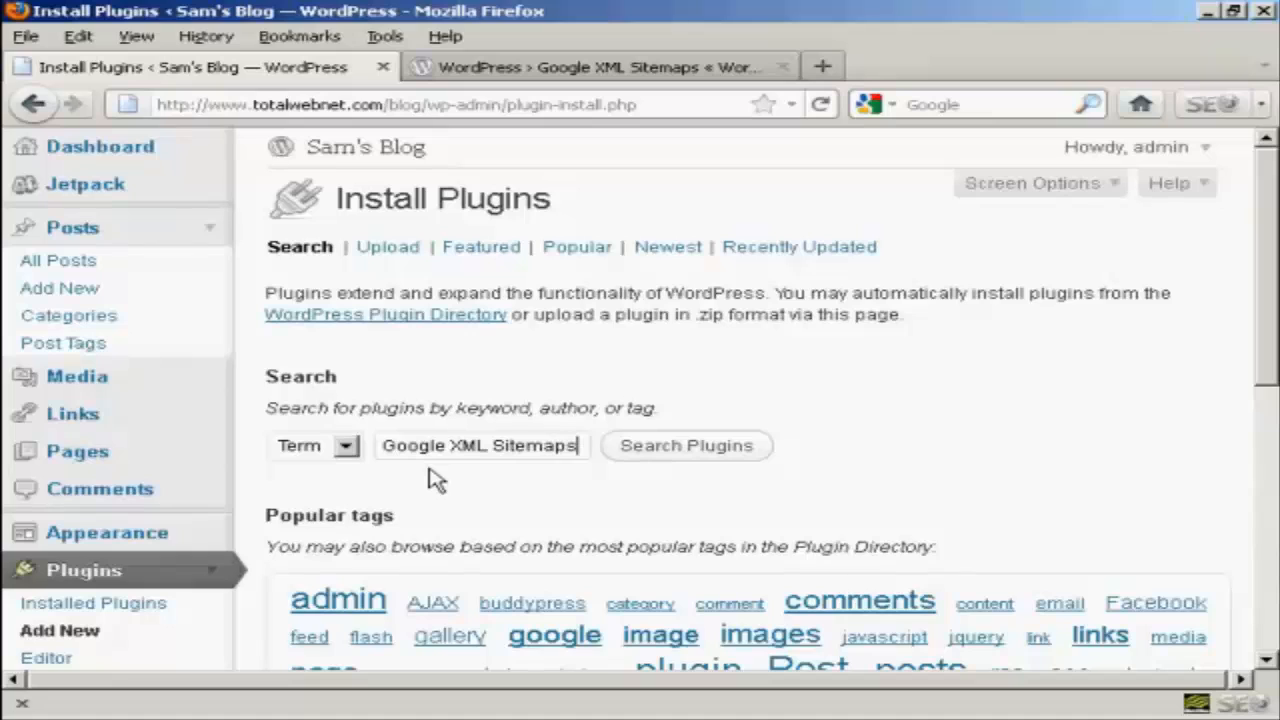
click(686, 446)
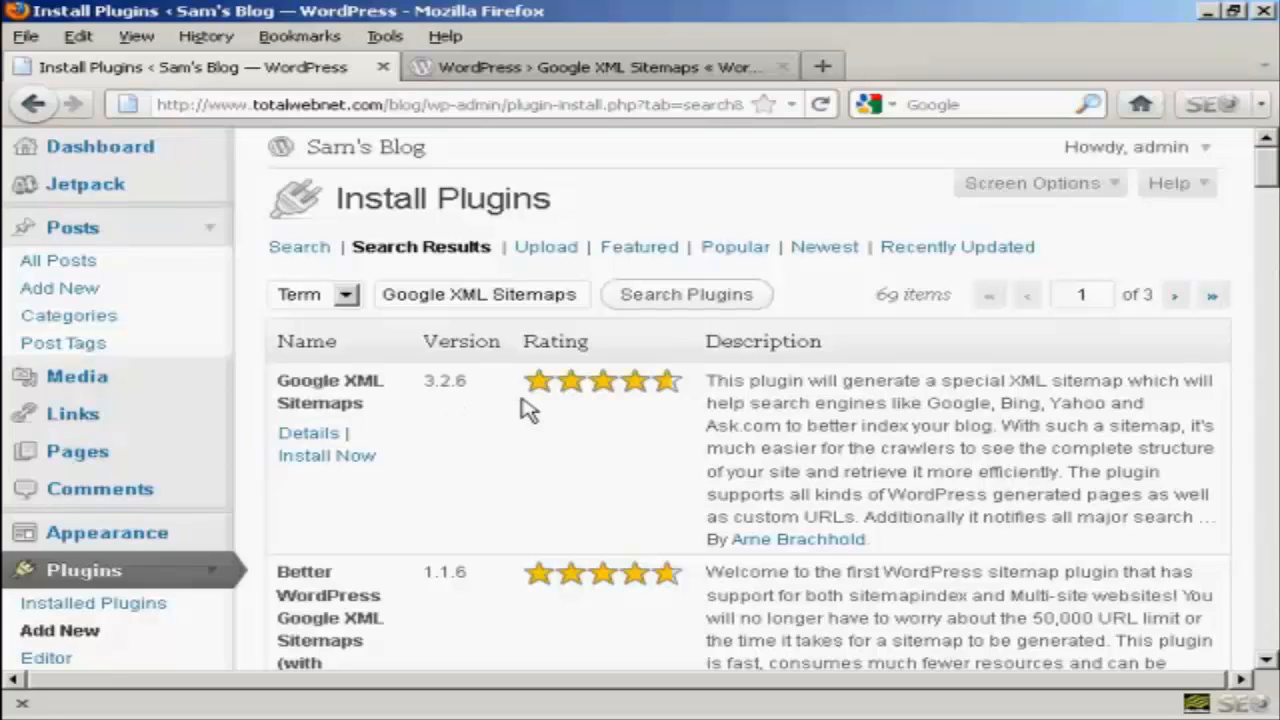
Step: Install the Google XML Sitemaps 3.2.6 plugin and activate it
click(338, 458)
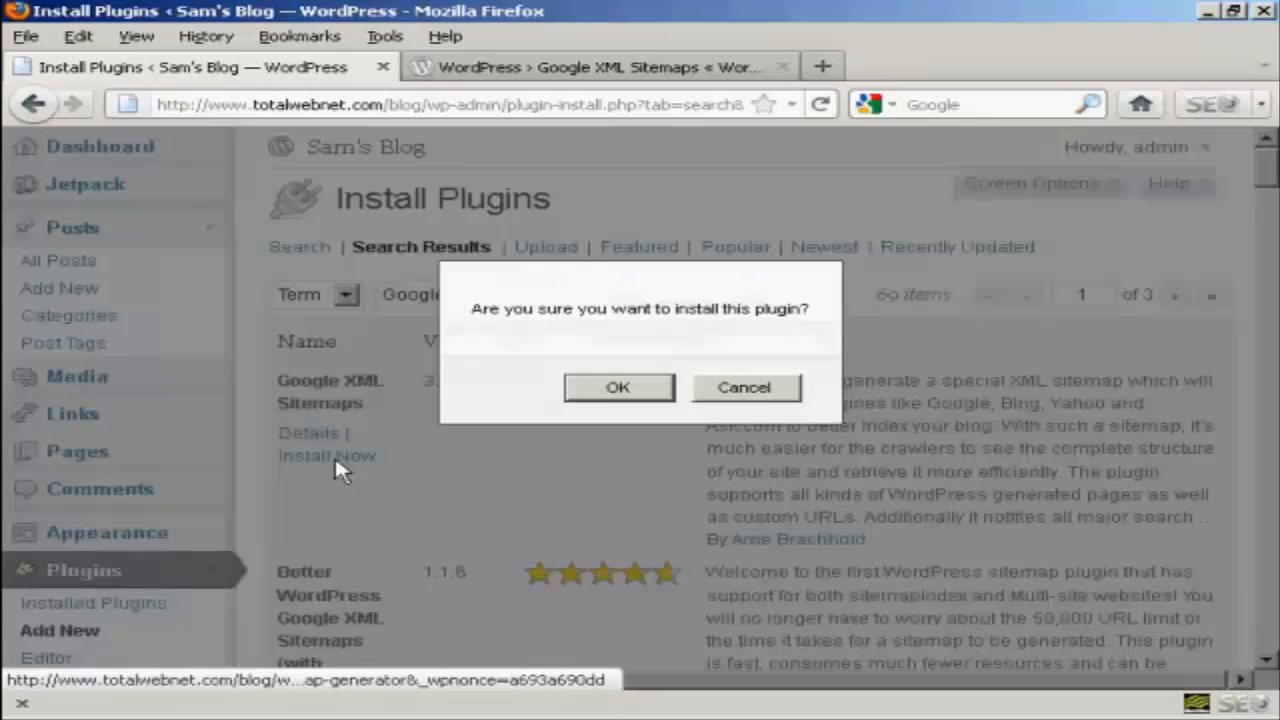
click(610, 397)
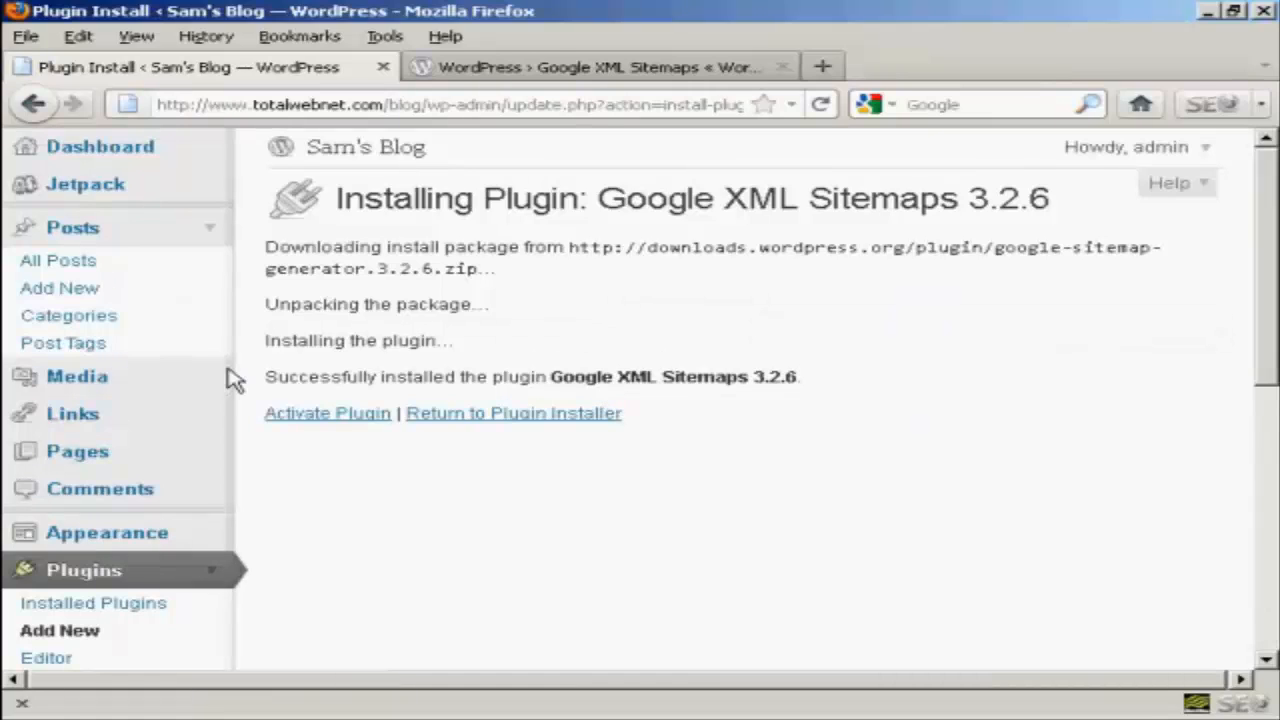
click(358, 418)
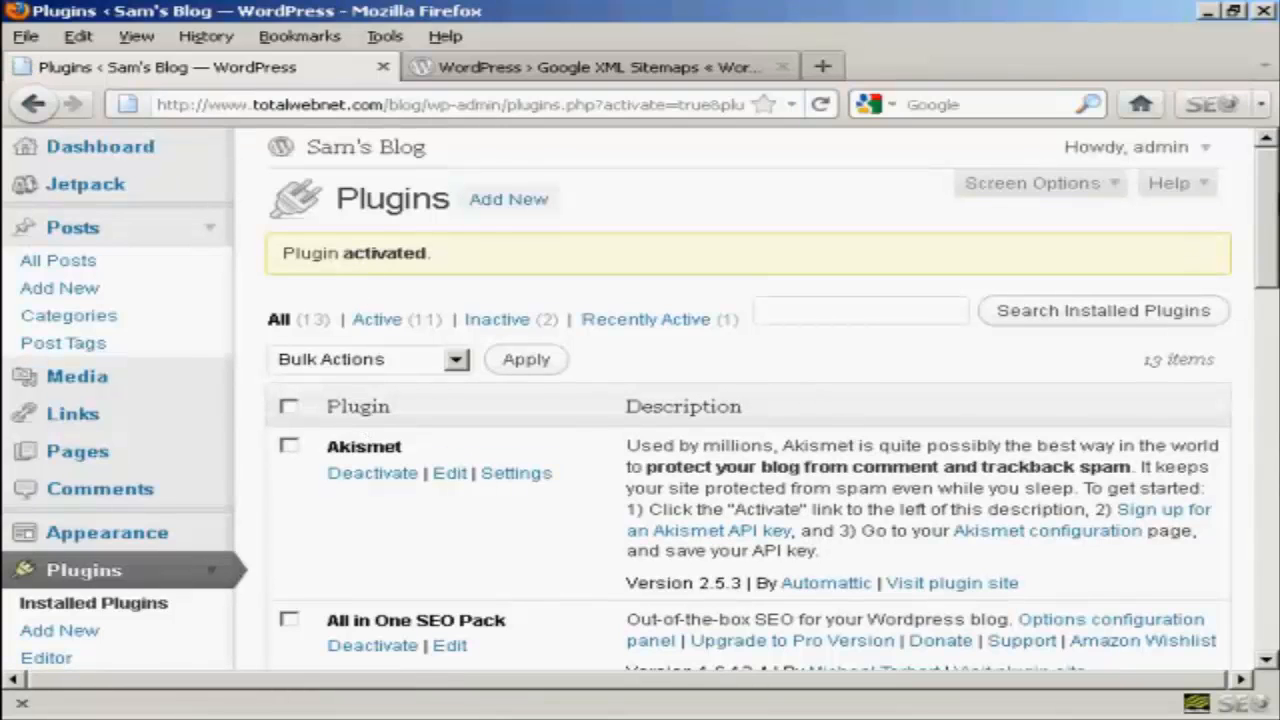
Step: Open the settings of the Google XML Sitemaps plugin from the installed plugins list
drag(1270, 190, 1270, 387)
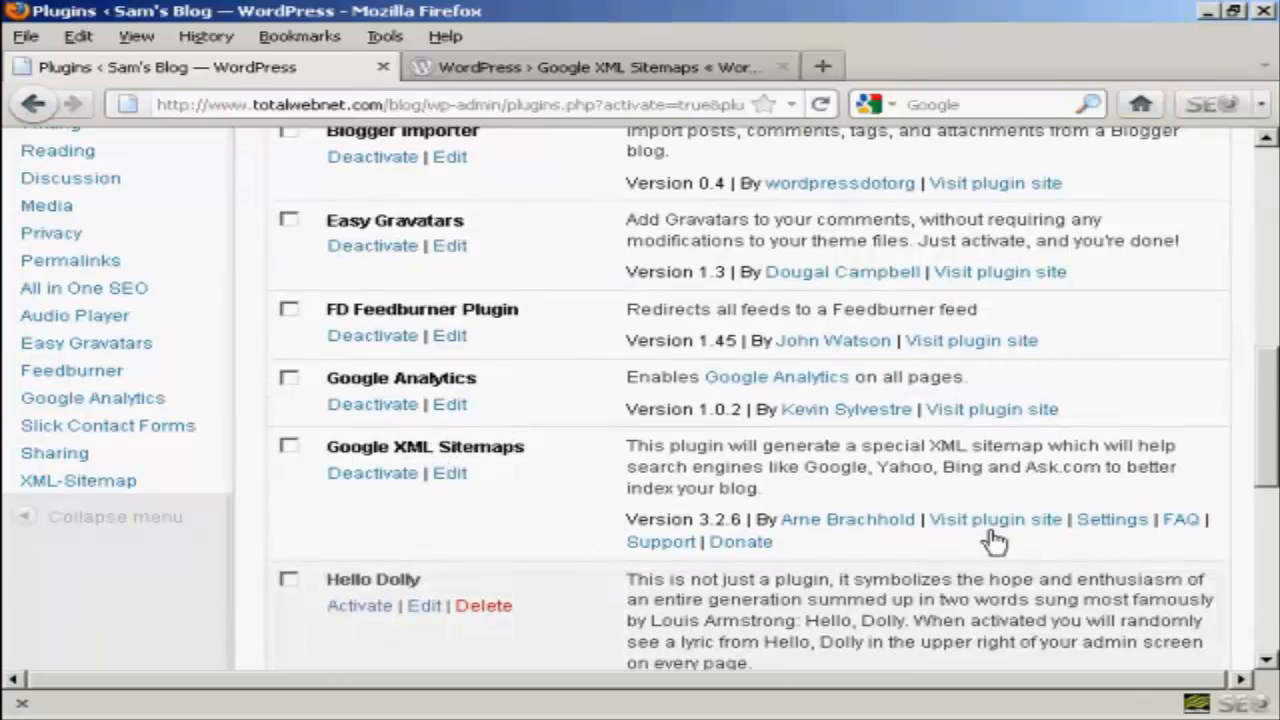
click(1115, 522)
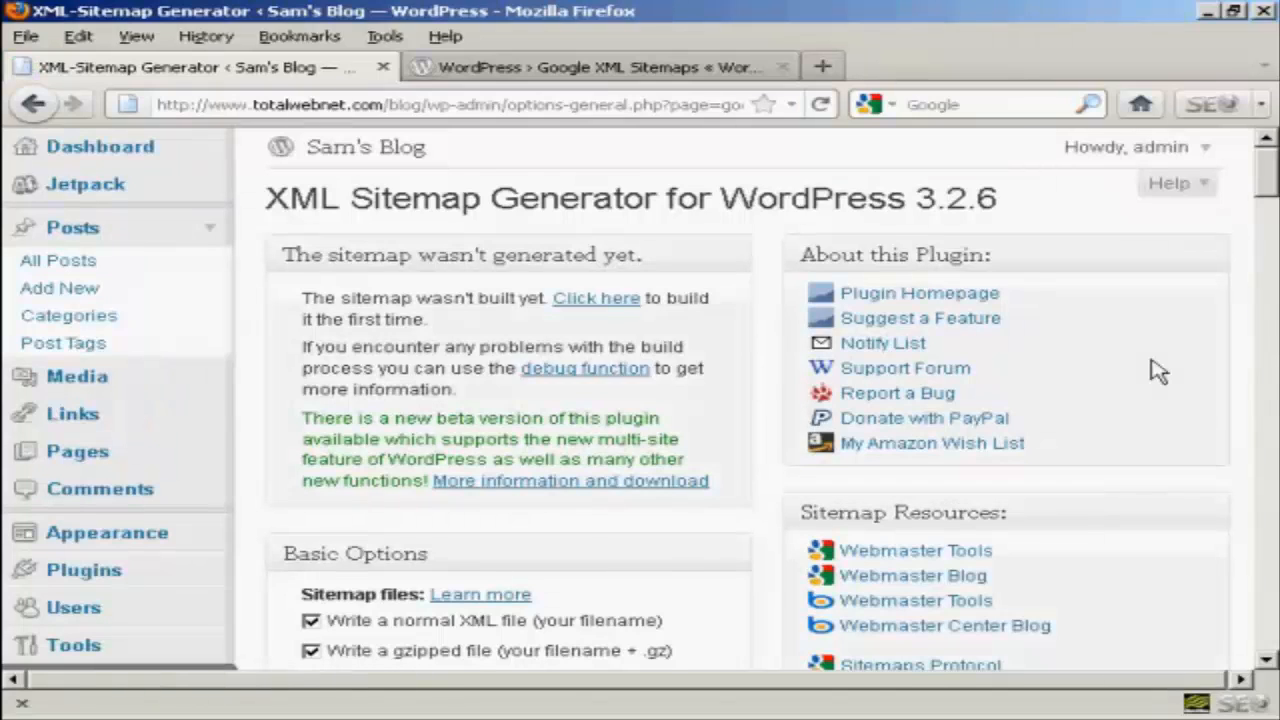
Step: Examine the sitemap generator's basic and advanced options, additional pages, post priority and sitemap file location
scroll(1268, 192, down, 2)
drag(1268, 192, 1268, 215)
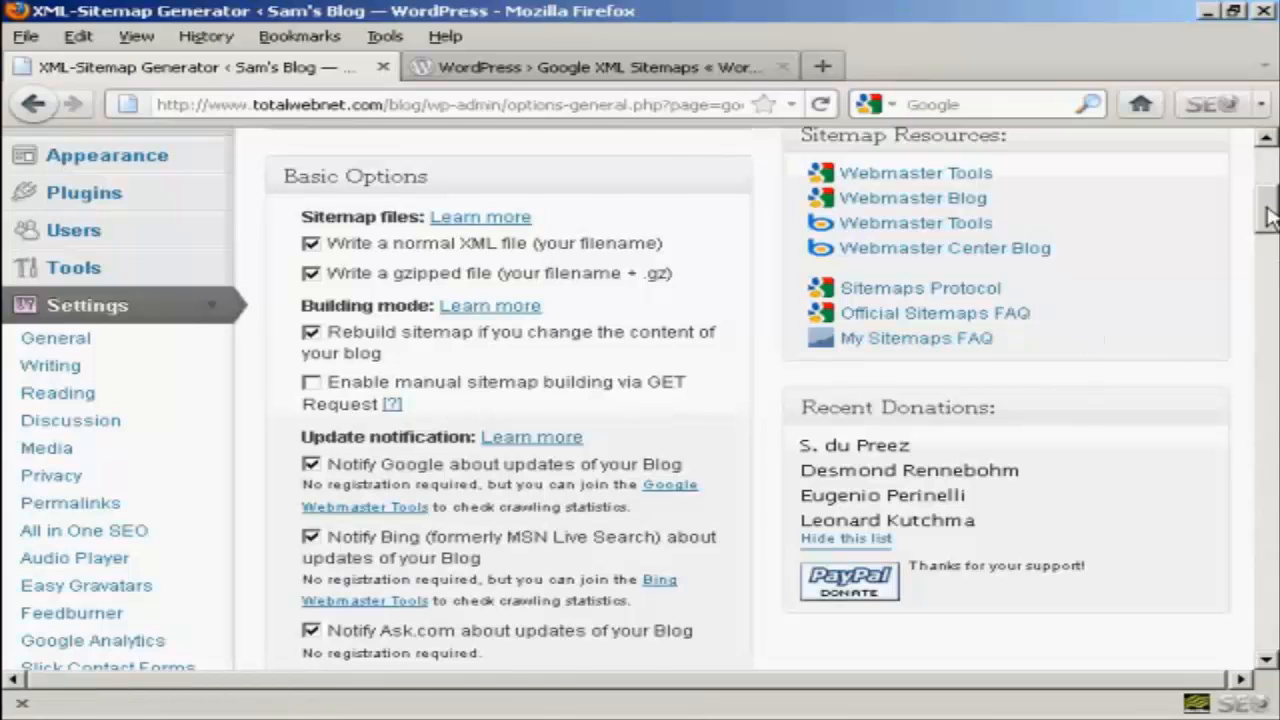
drag(1268, 212, 1266, 228)
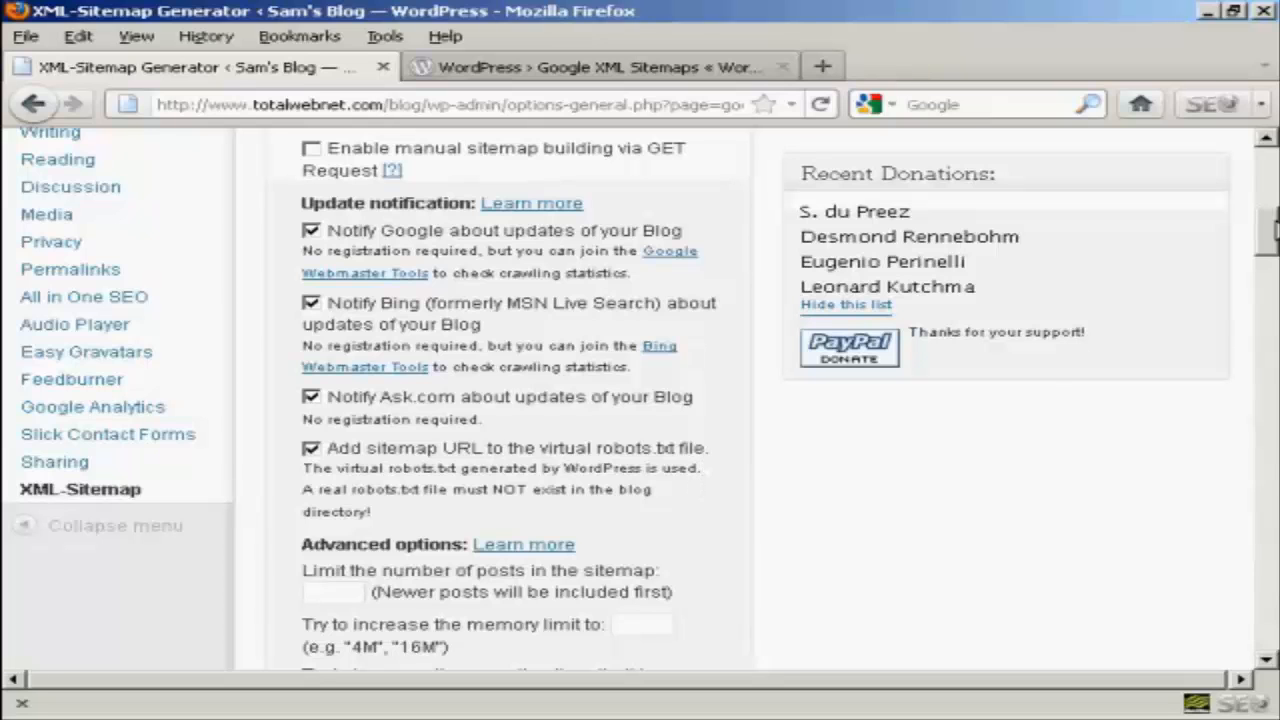
scroll(1267, 230, down, 5)
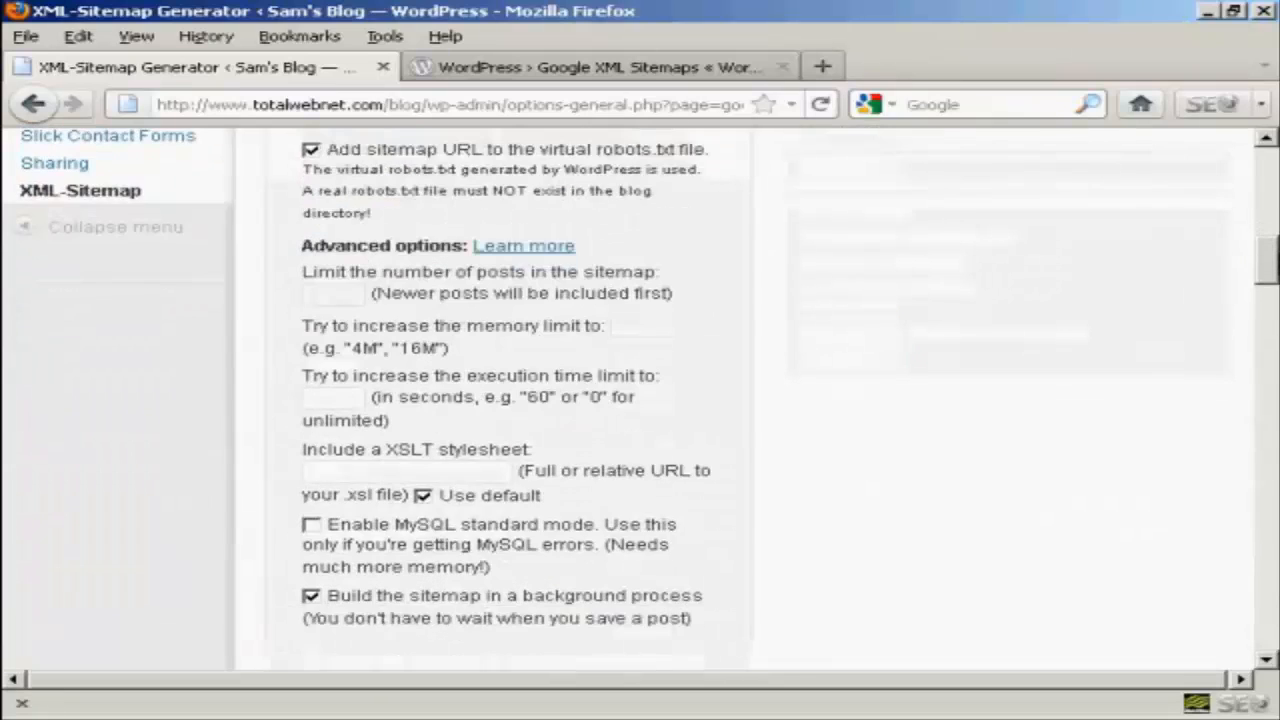
scroll(1267, 250, down, 1)
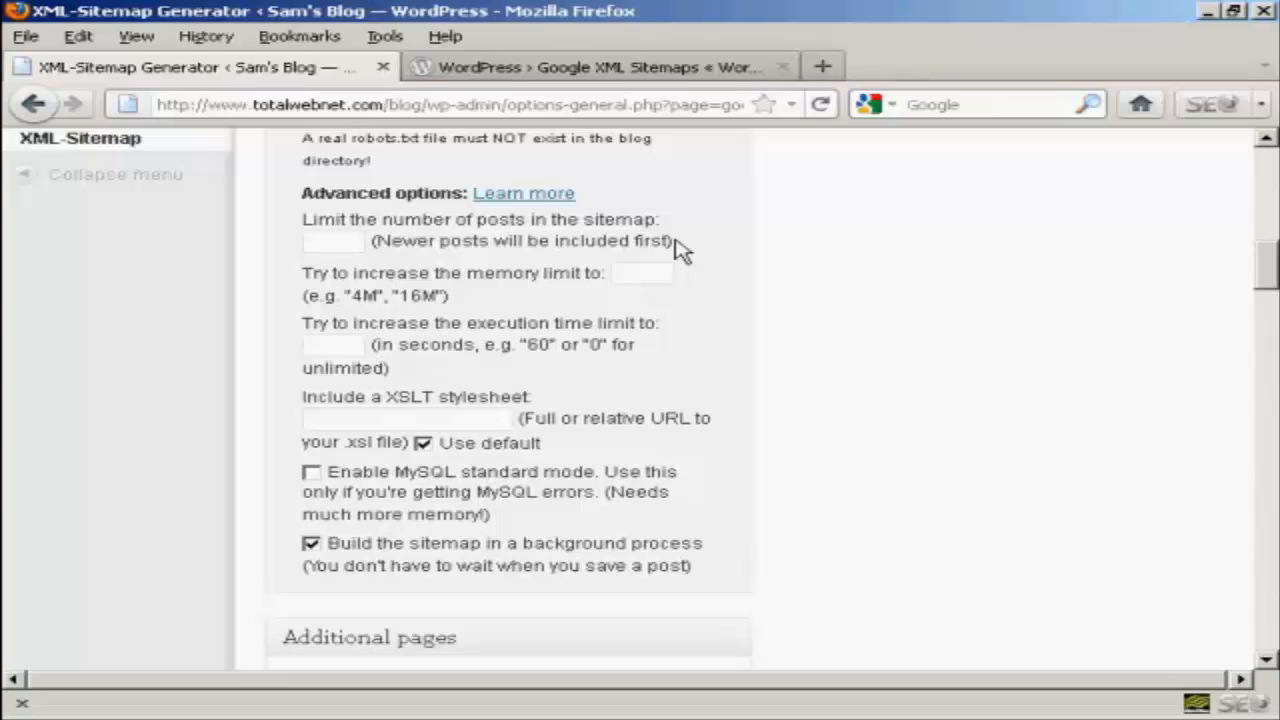
click(327, 244)
scroll(766, 443, down, 5)
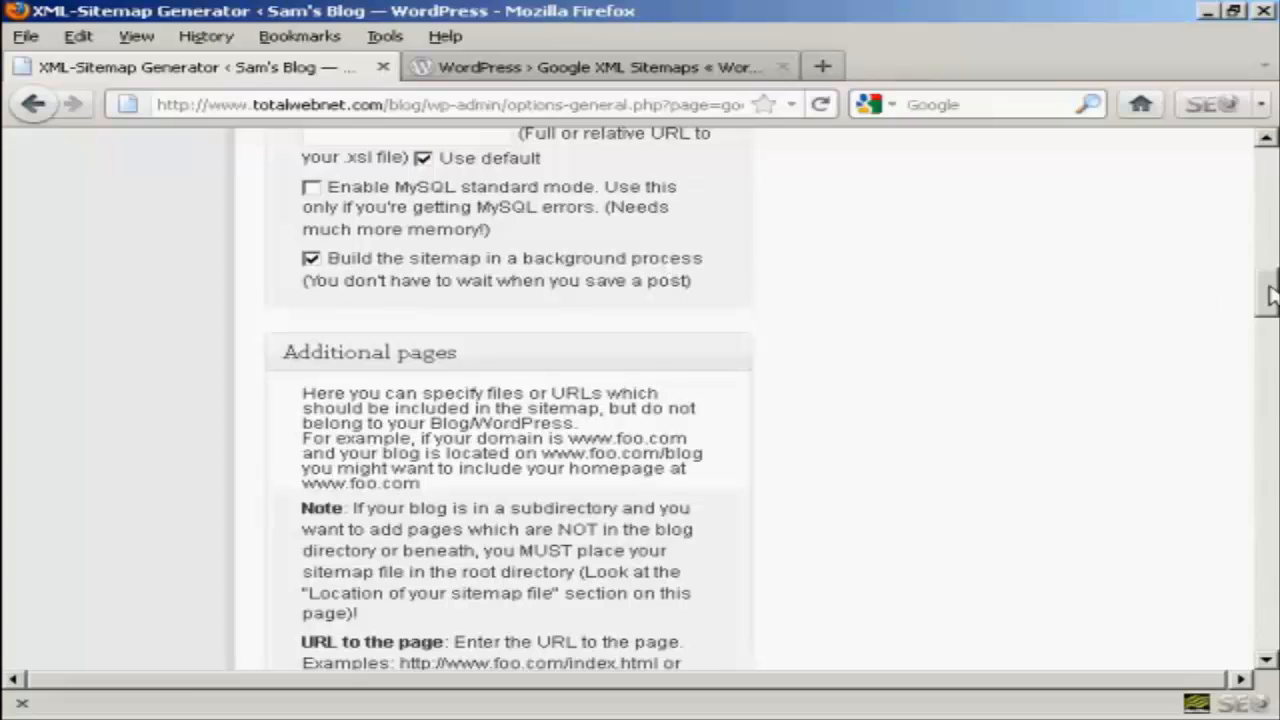
scroll(1269, 295, down, 1)
drag(1269, 295, 1270, 370)
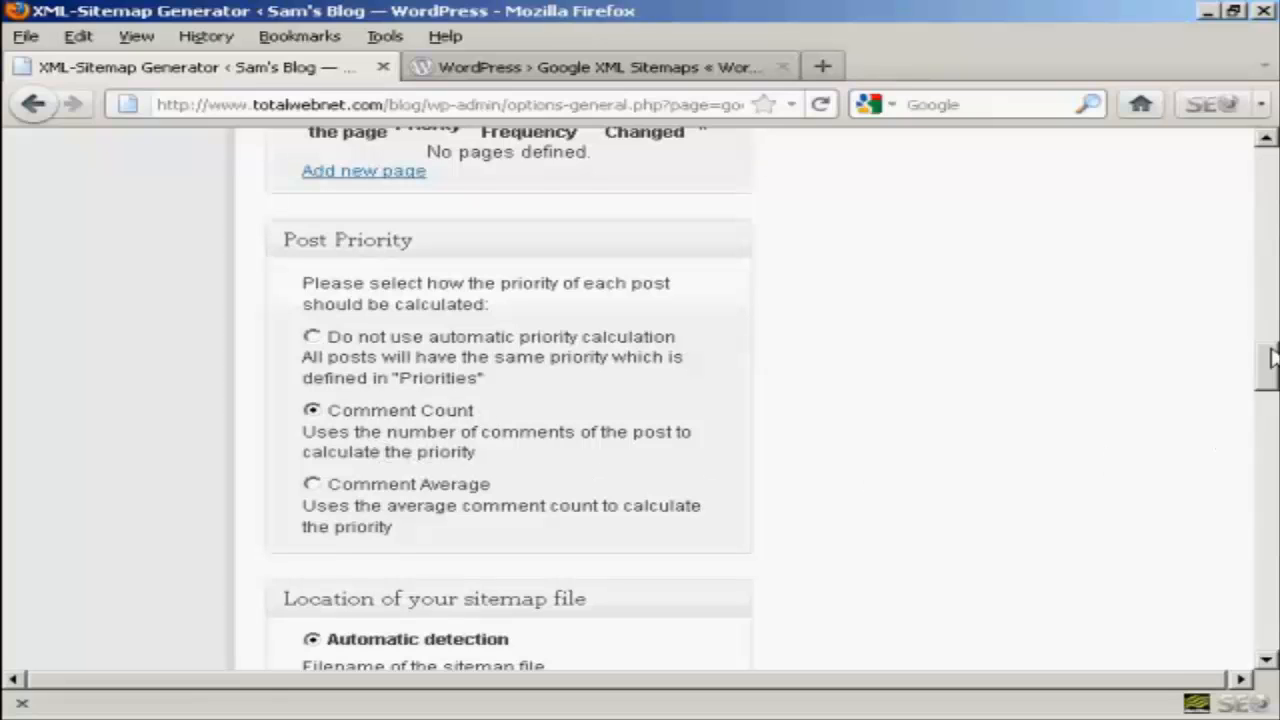
drag(1270, 352, 1271, 397)
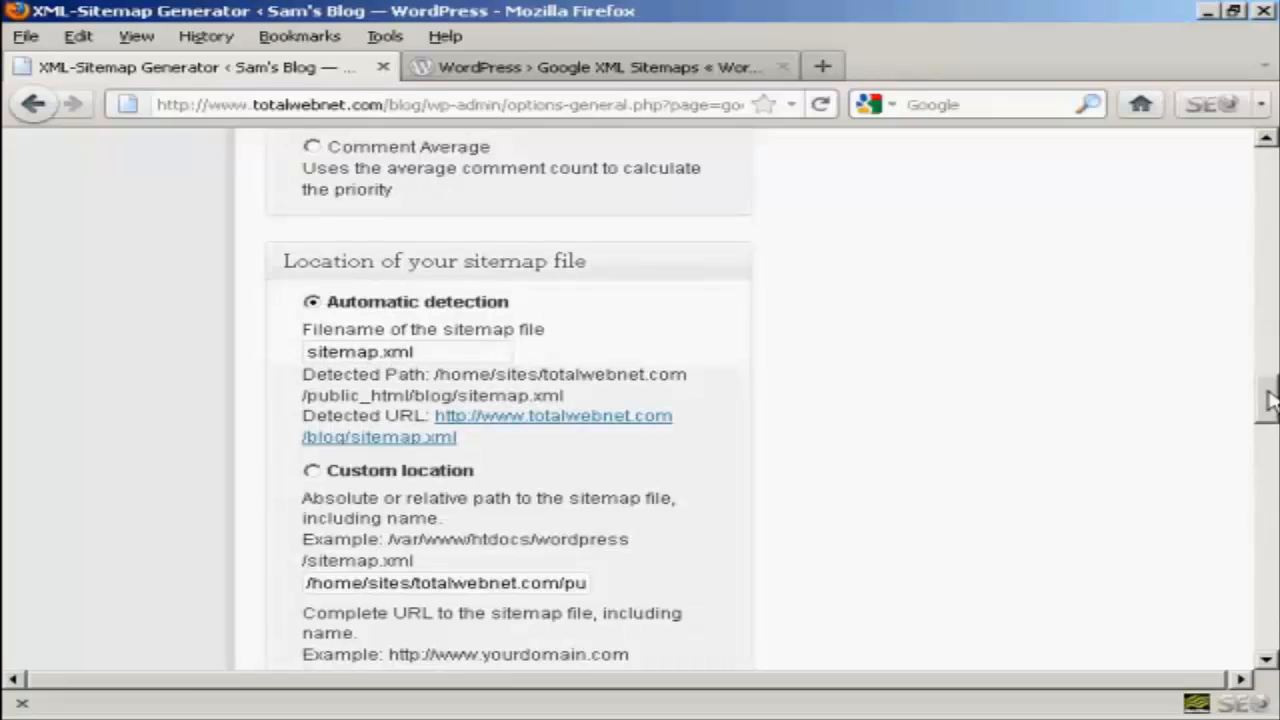
Step: Include categories in the sitemap's WordPress standard content
drag(1268, 400, 1268, 462)
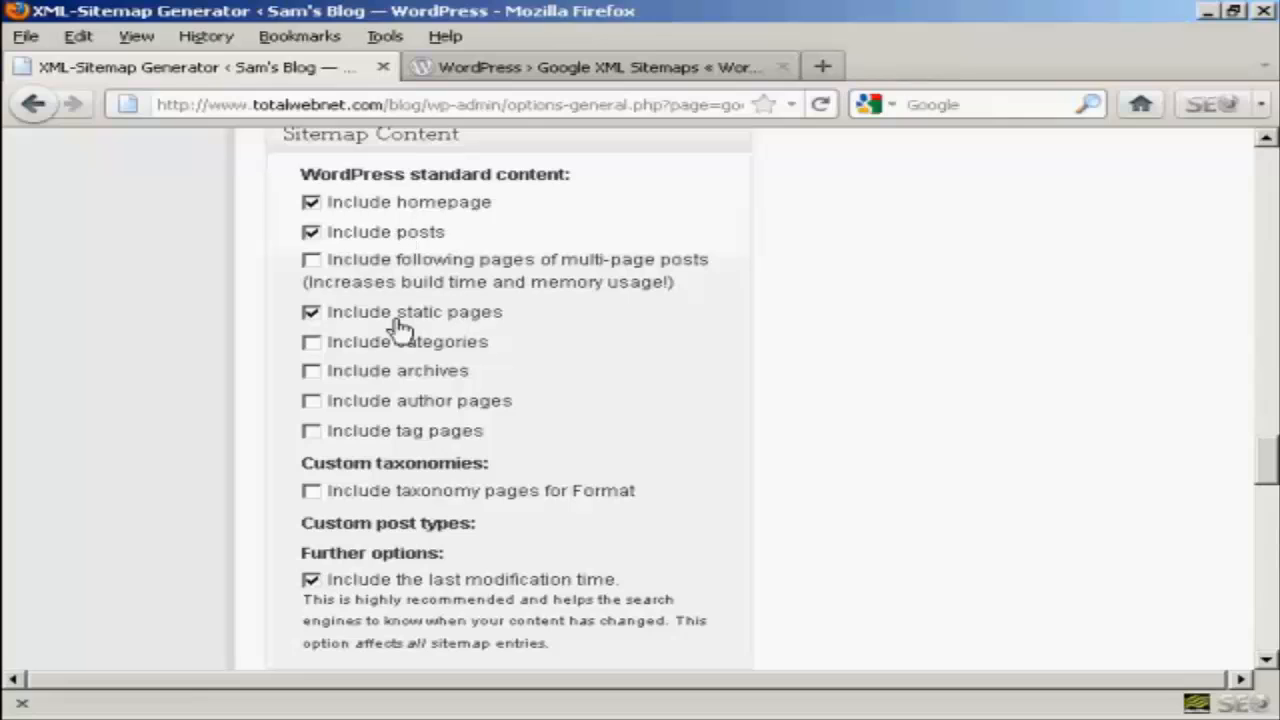
click(314, 343)
Step: Set the sitemap change frequency to Weekly for posts and Monthly for categories
drag(1266, 466, 1260, 500)
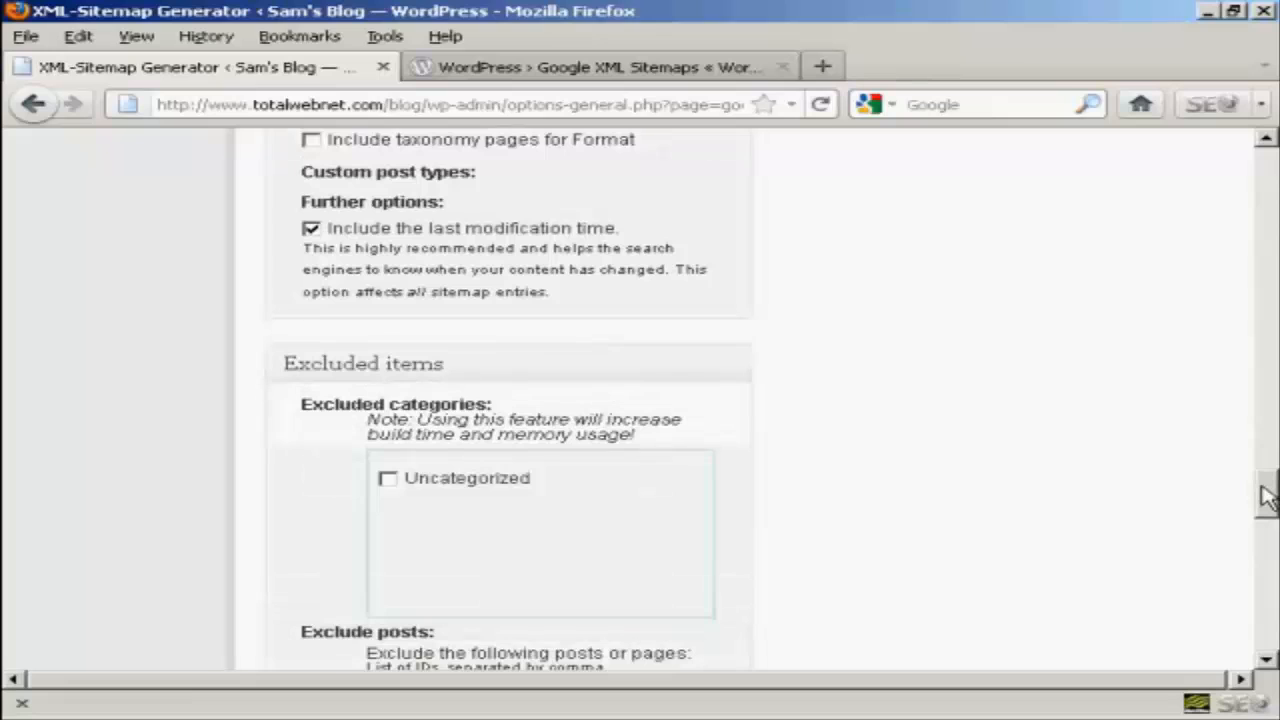
drag(1268, 497, 1268, 510)
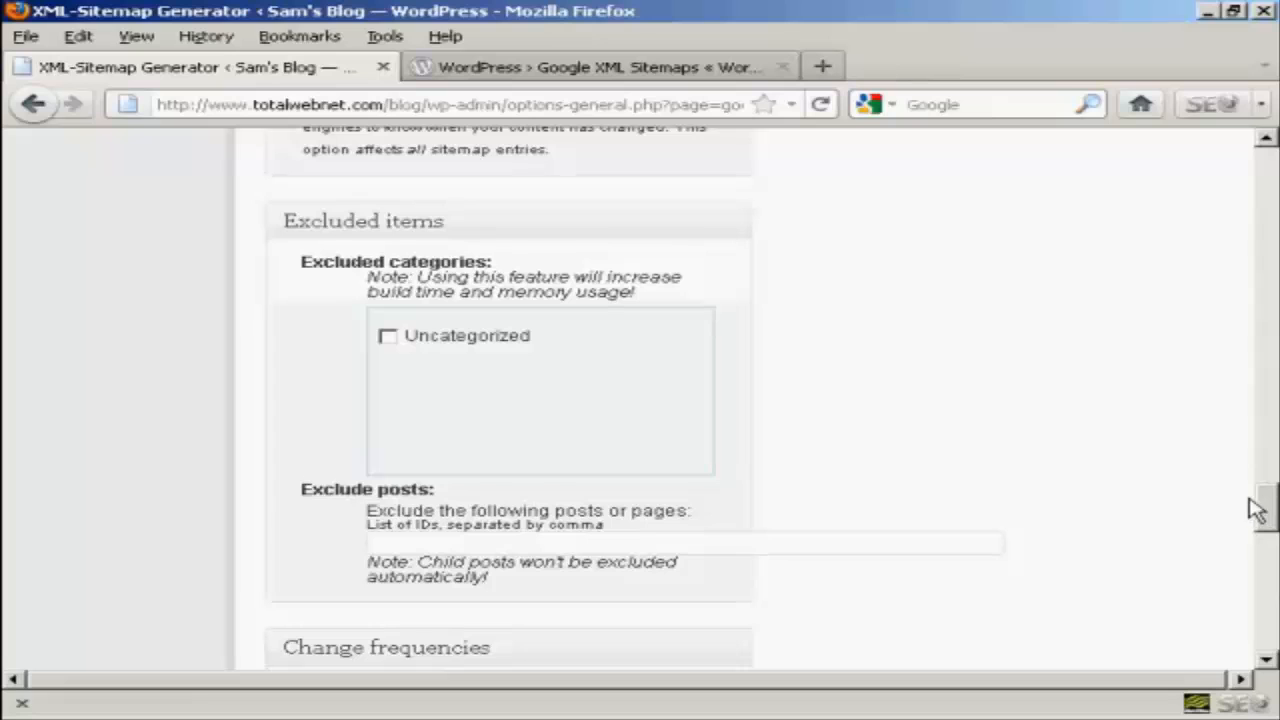
drag(1257, 508, 1270, 562)
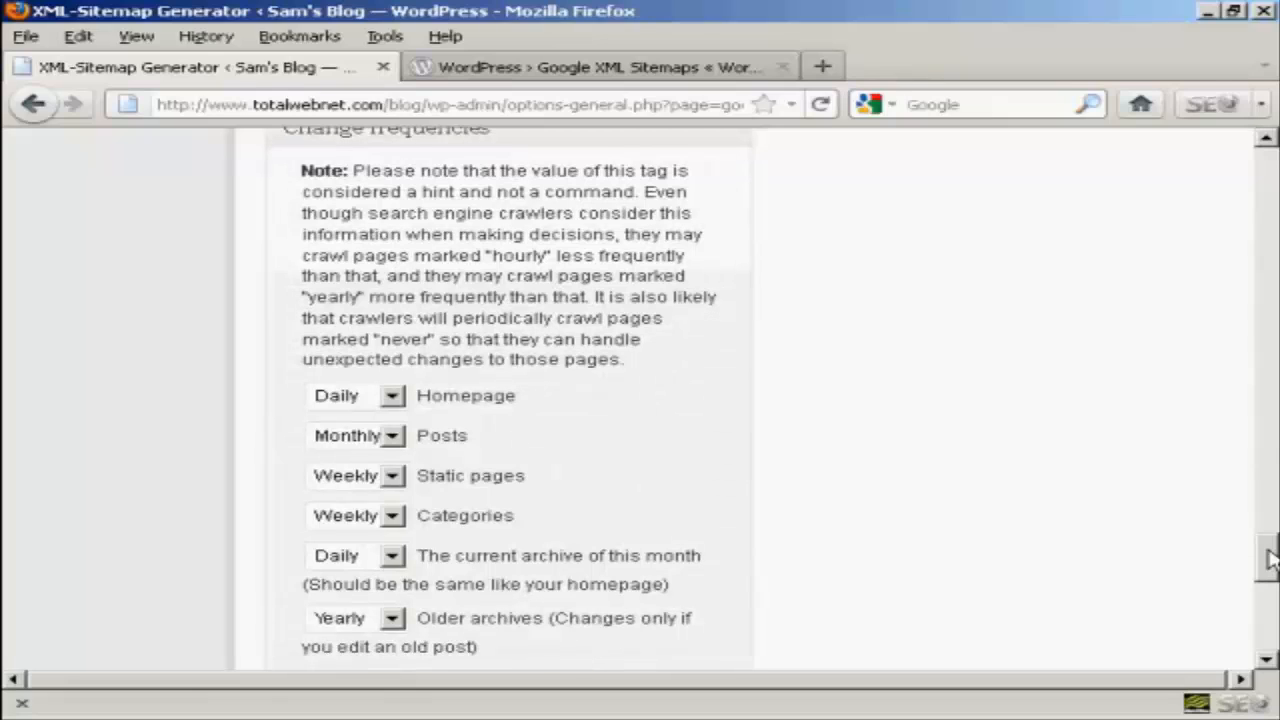
drag(1270, 560, 1270, 571)
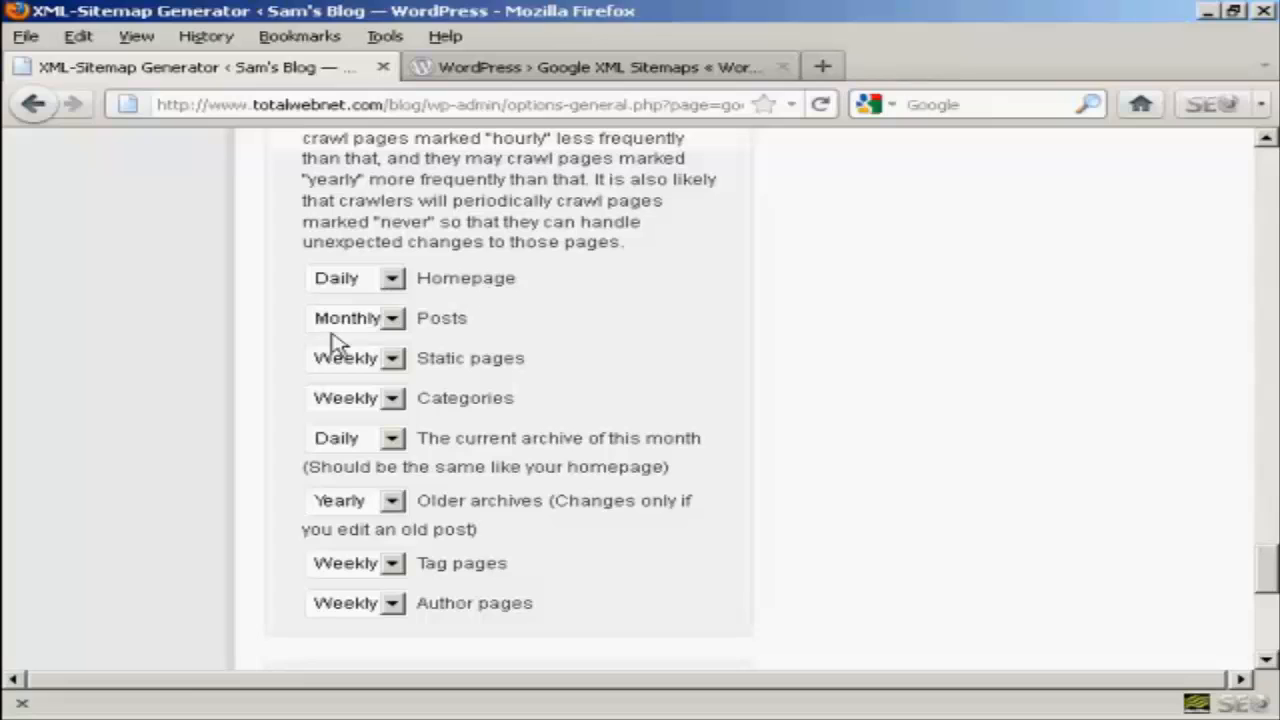
click(393, 320)
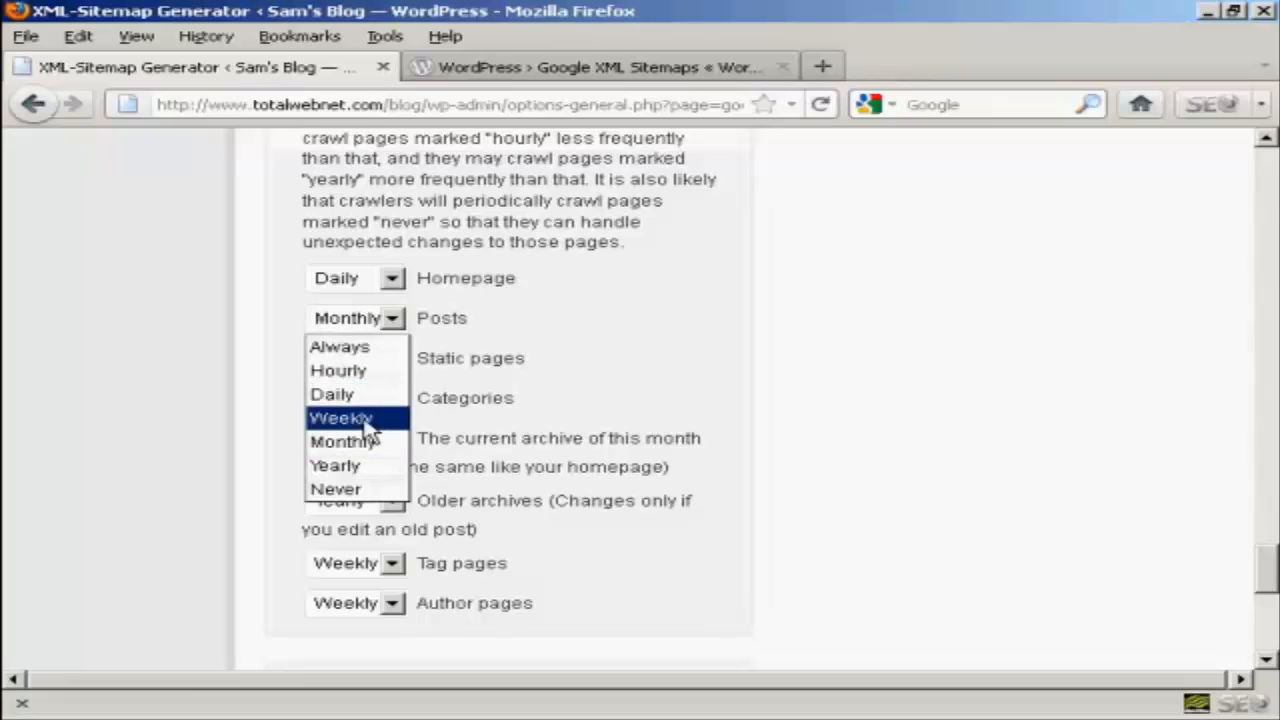
click(365, 421)
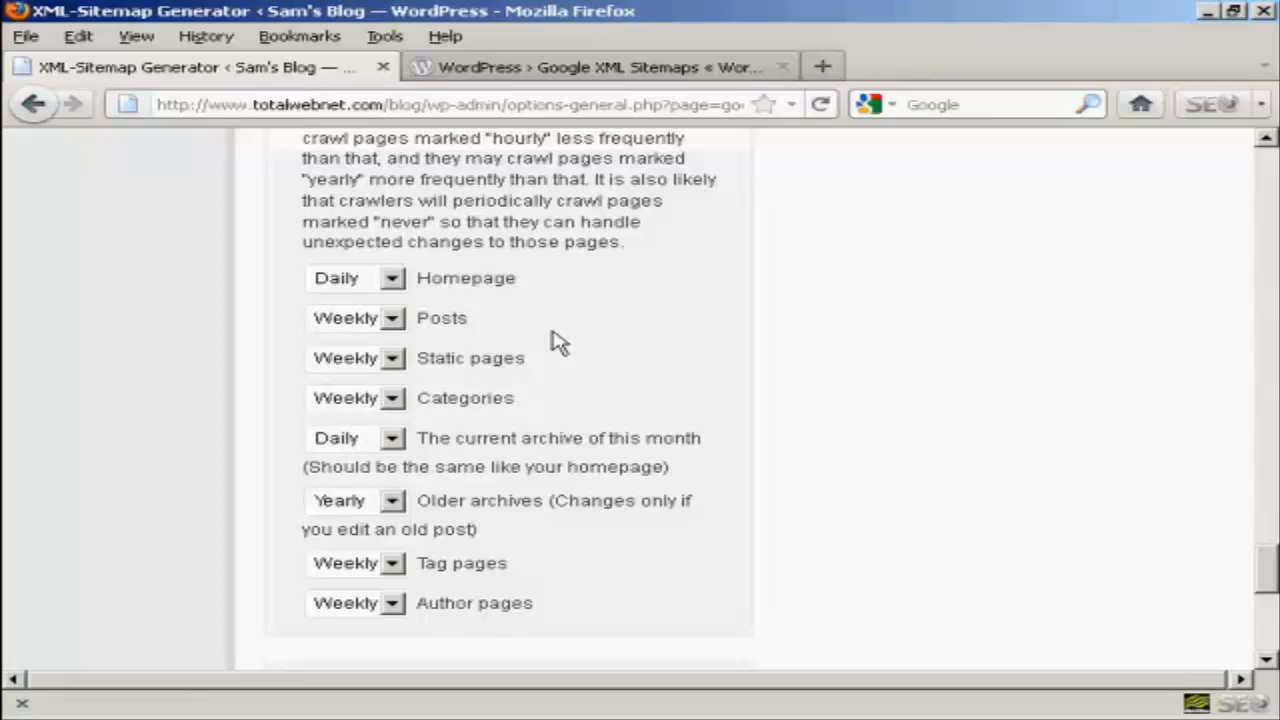
click(393, 400)
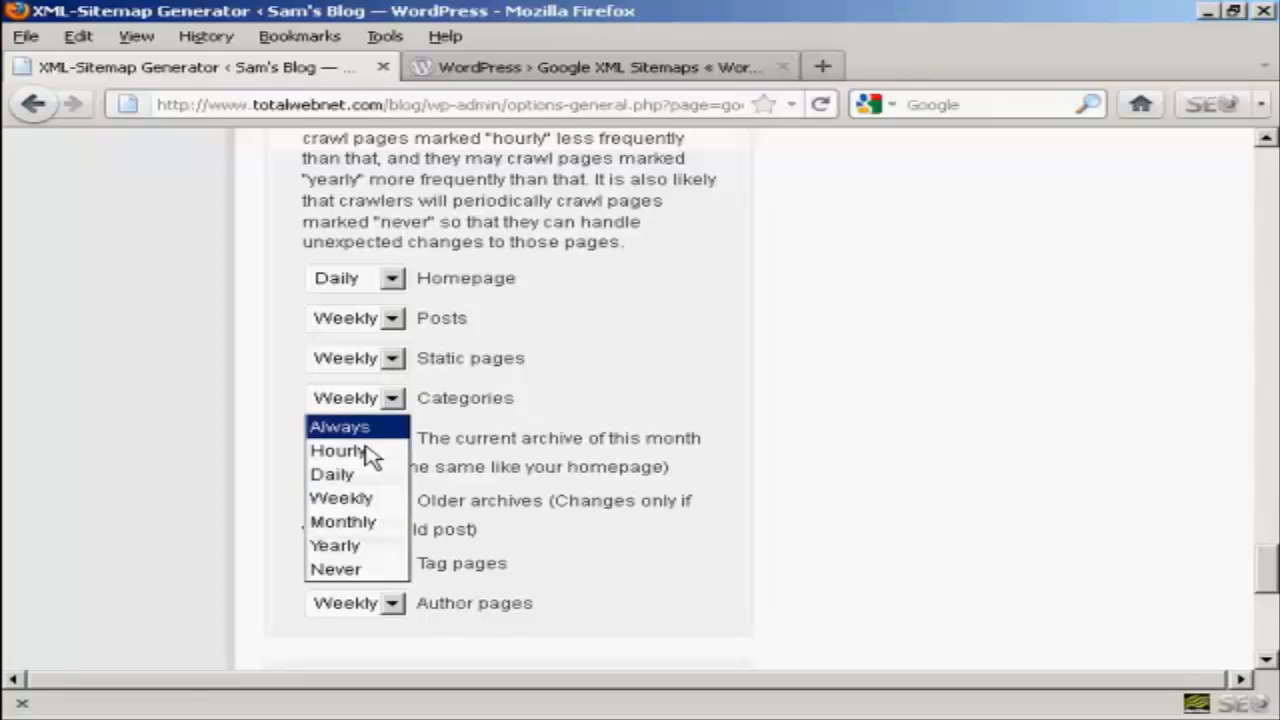
click(365, 522)
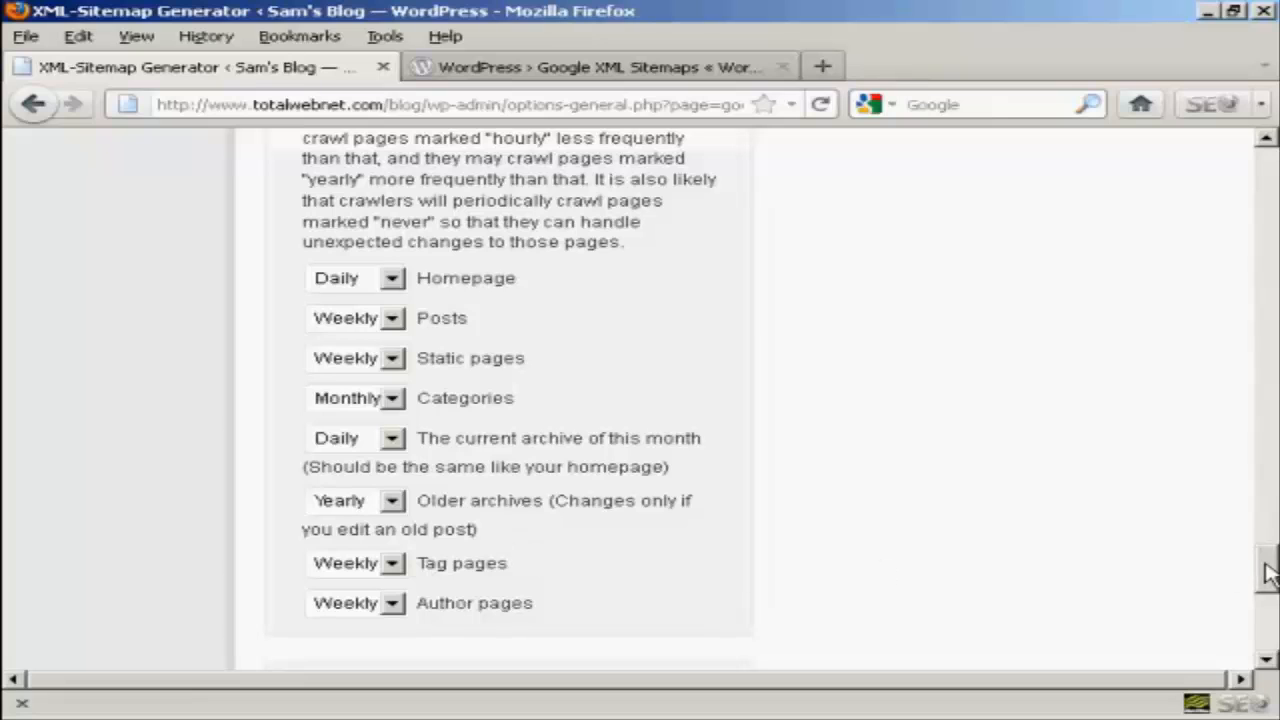
Step: Save the updated sitemap options and build the sitemap for the first time
drag(1268, 572, 1268, 619)
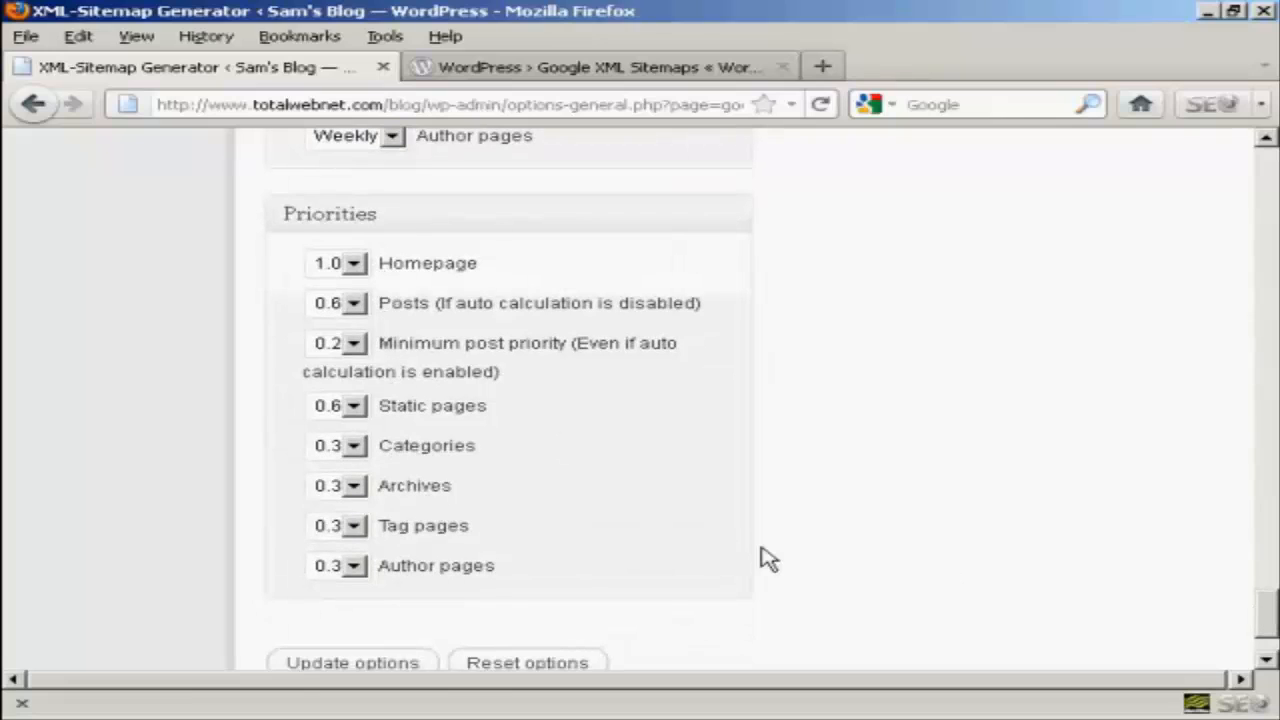
click(386, 675)
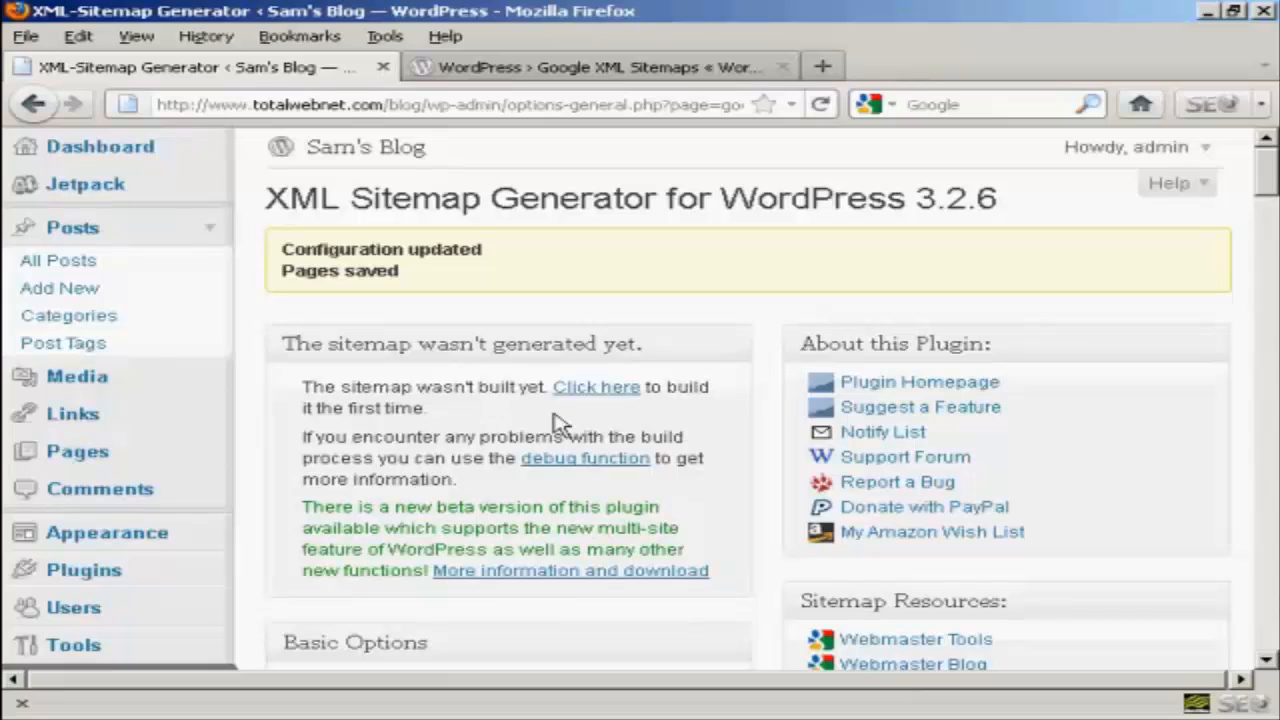
click(607, 396)
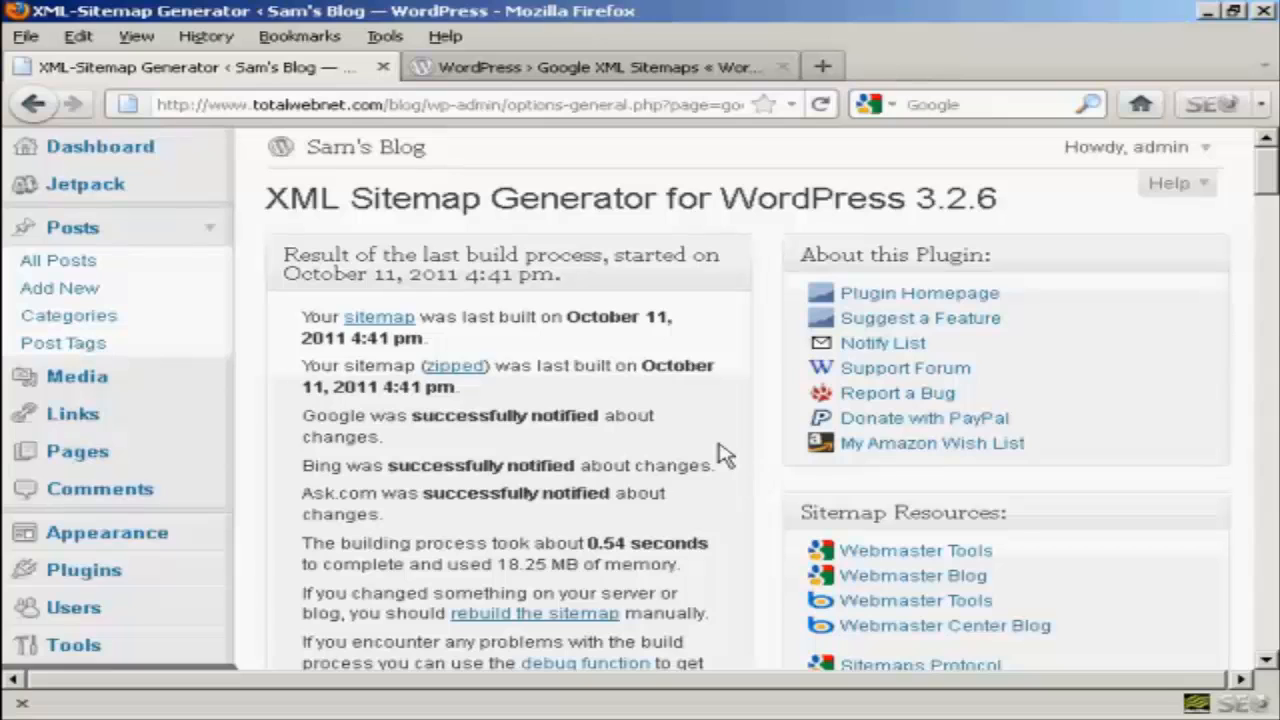
scroll(724, 453, down, 5)
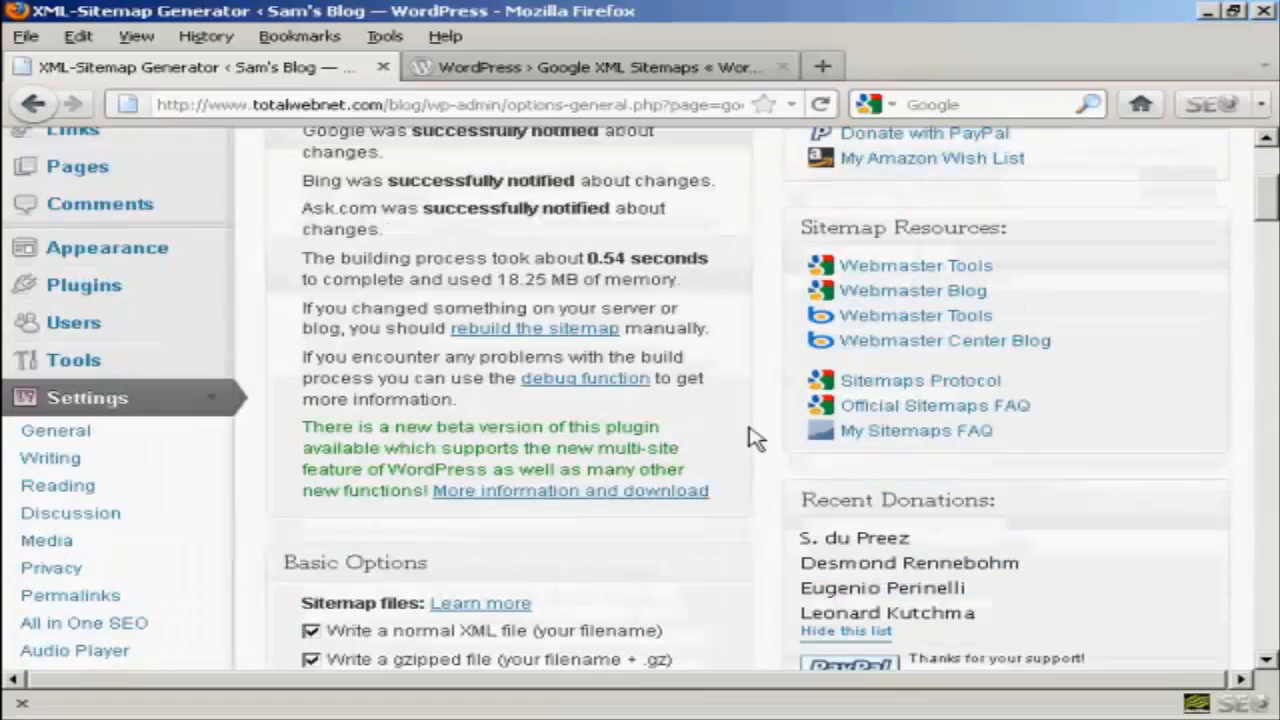
scroll(755, 438, down, 5)
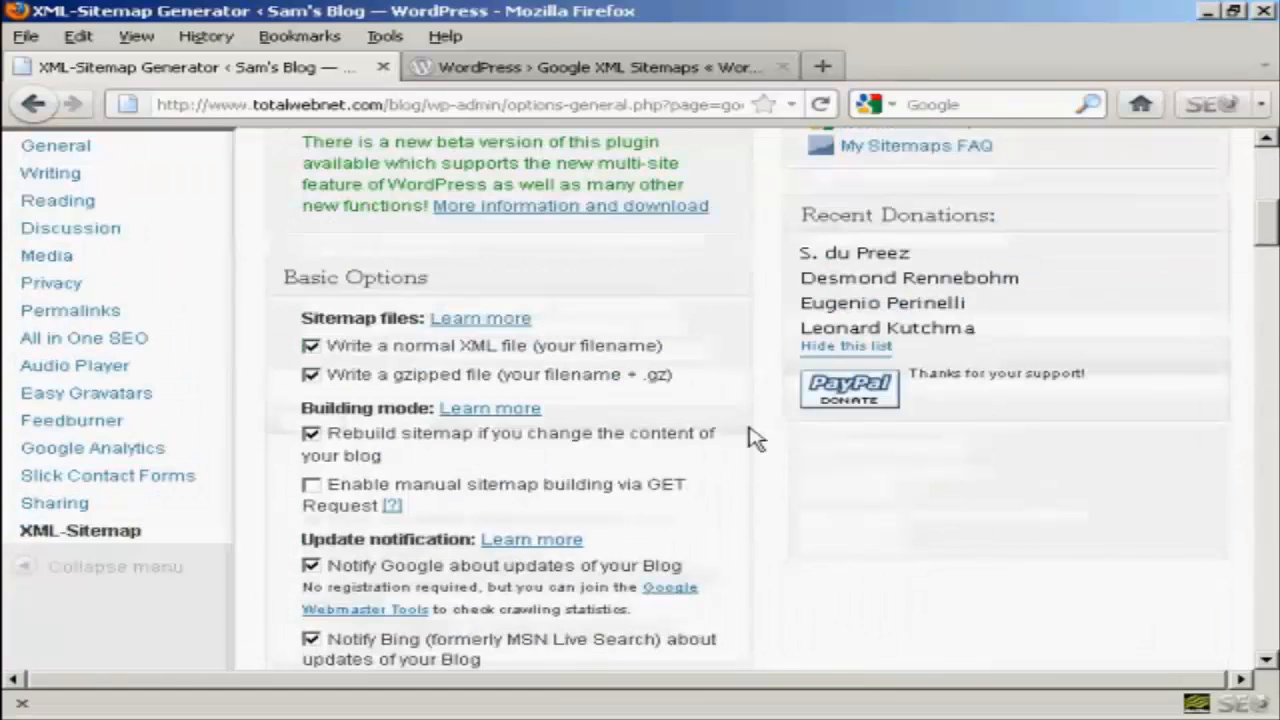